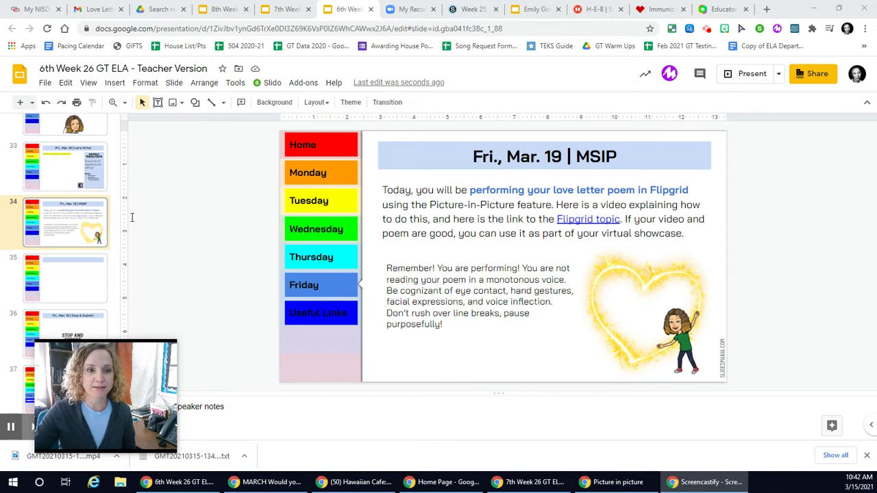
Step back from slide 34 to slide 33, 'Fri., Mar. 19 | Let's Write!'
left_click(83, 224)
key("Up")
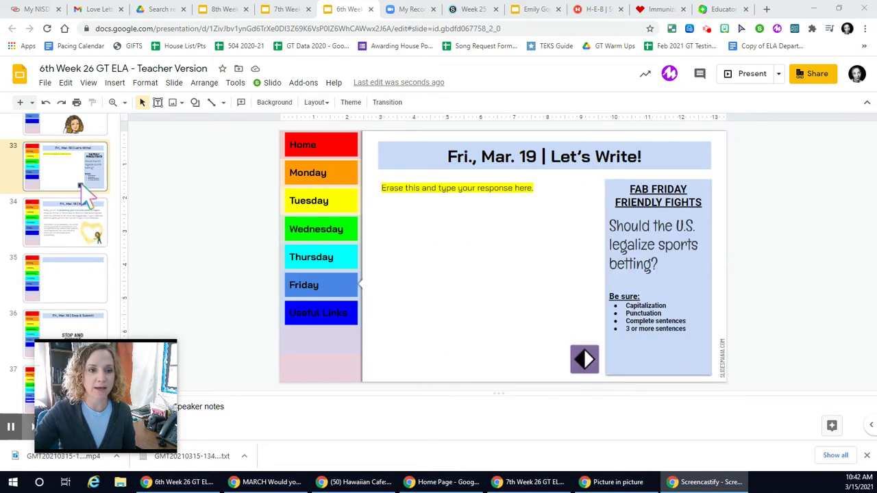
scroll(82, 199, "up", 20)
scroll(88, 197, "up", 3)
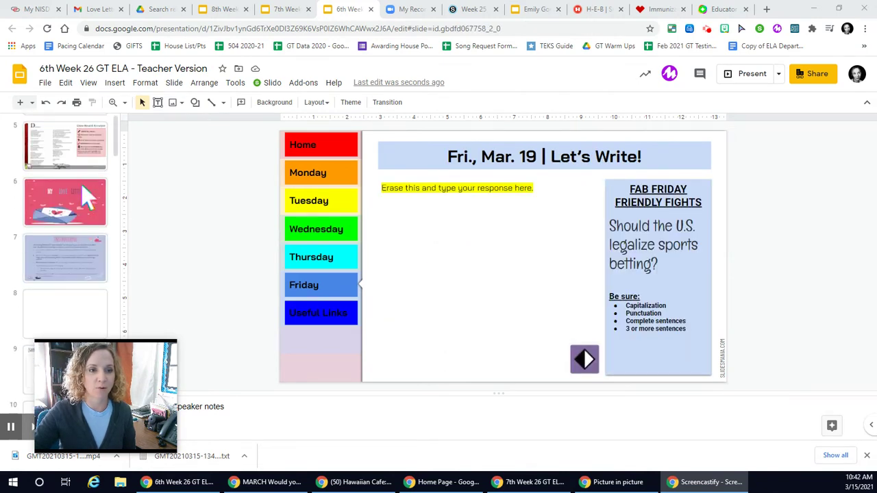
Download slide 5, 'Close Read & Annotate', as a PNG image of the current slide
left_click(70, 152)
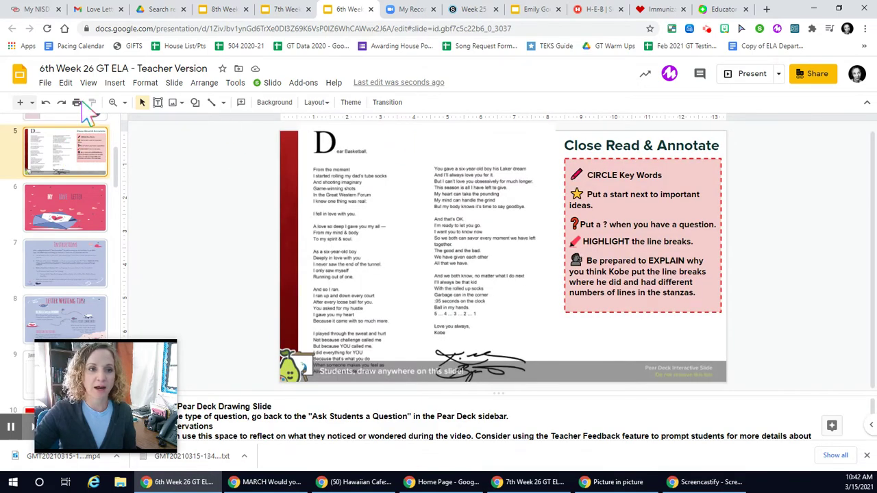
left_click(42, 85)
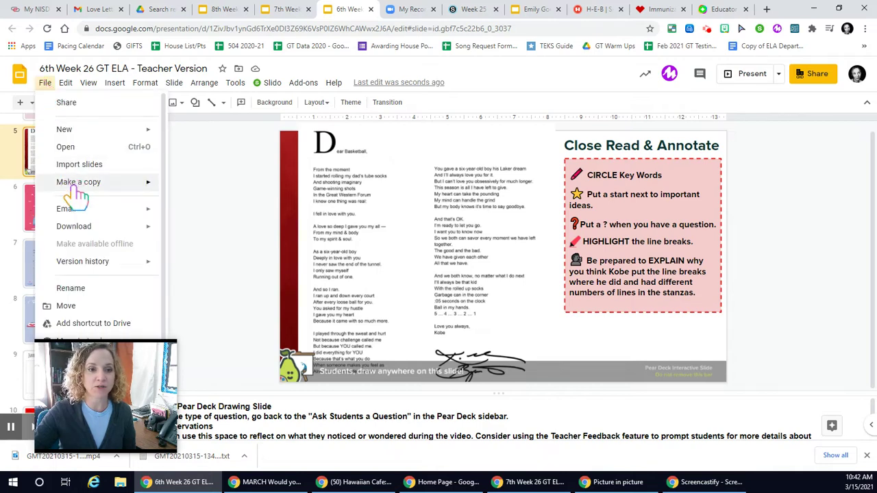
mouse_move(86, 234)
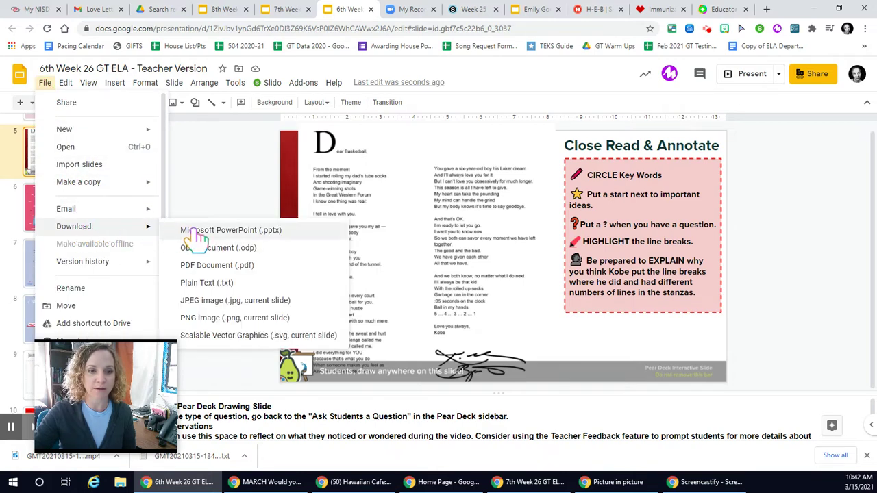
left_click(266, 320)
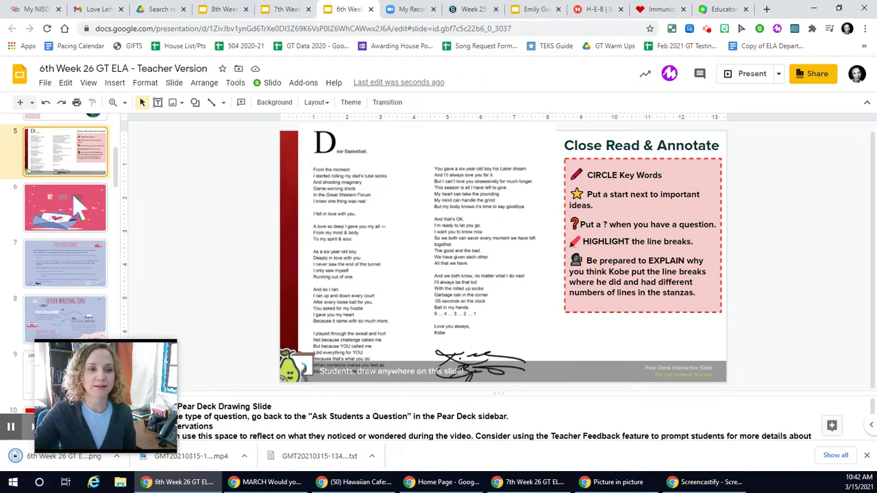
scroll(72, 194, "down", 10)
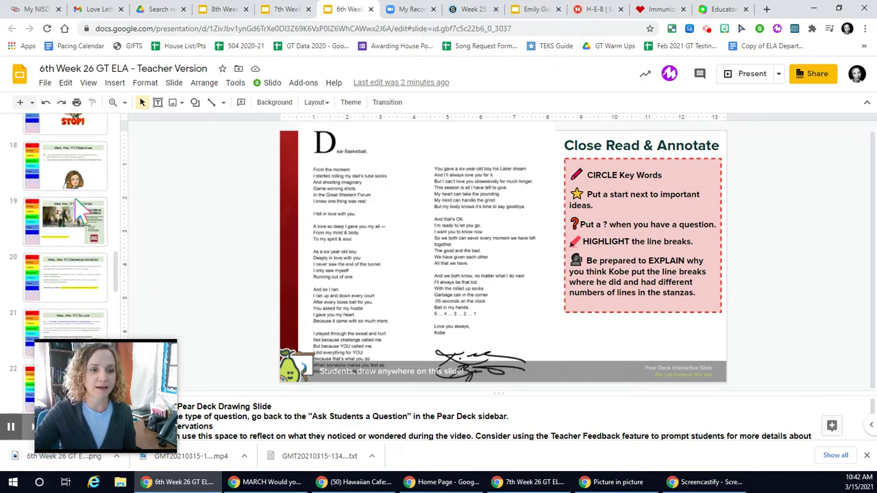
Follow the 'Flipgrid topic' link on slide 34 to open the Love Letter to MSIP page
scroll(75, 198, "down", 8)
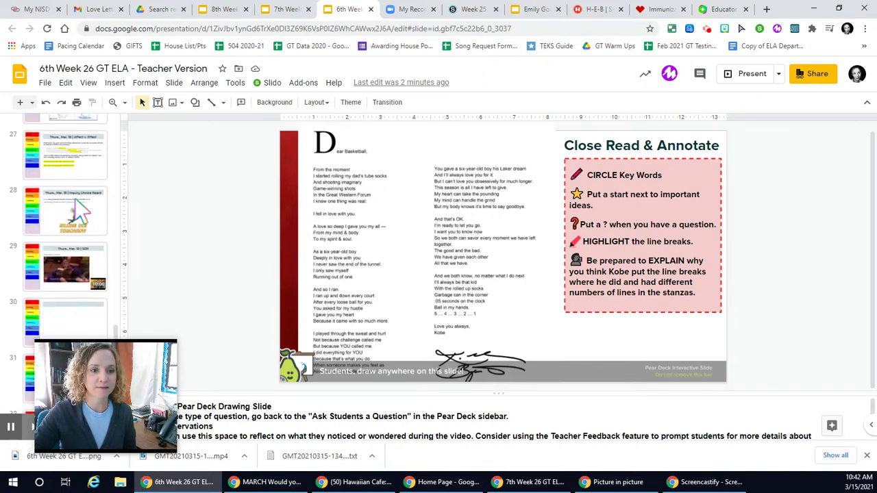
scroll(74, 198, "down", 6)
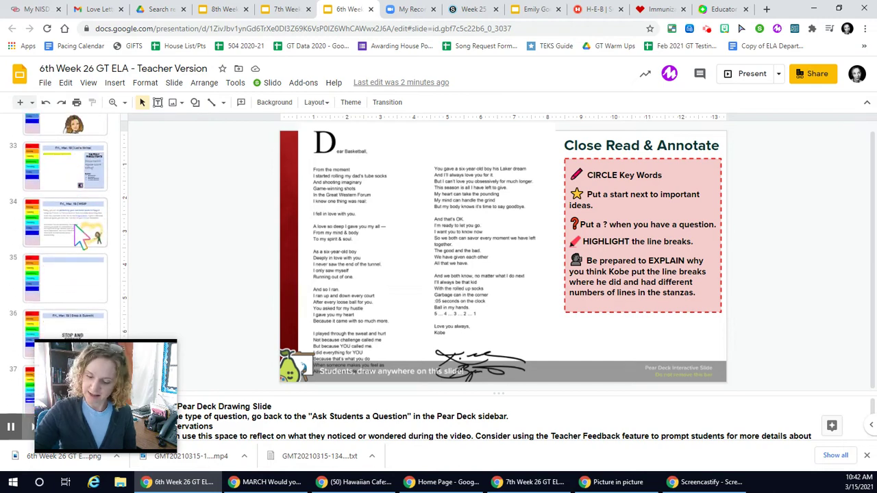
left_click(77, 226)
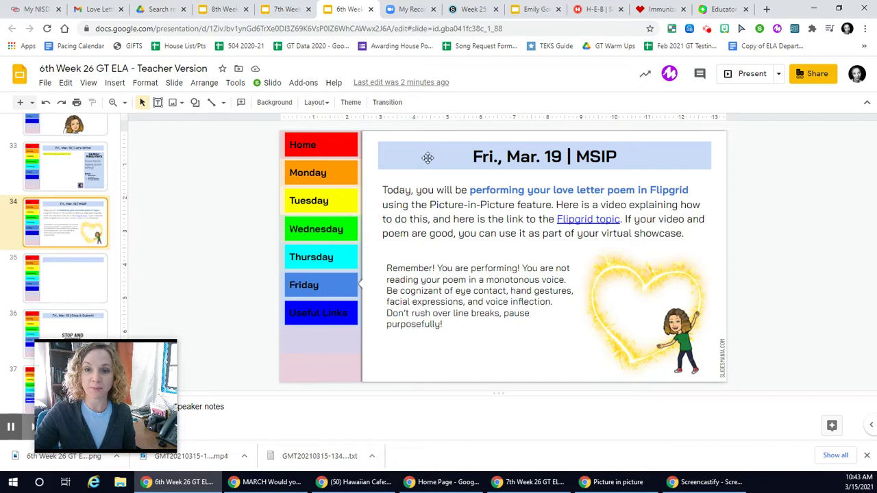
left_click(577, 217)
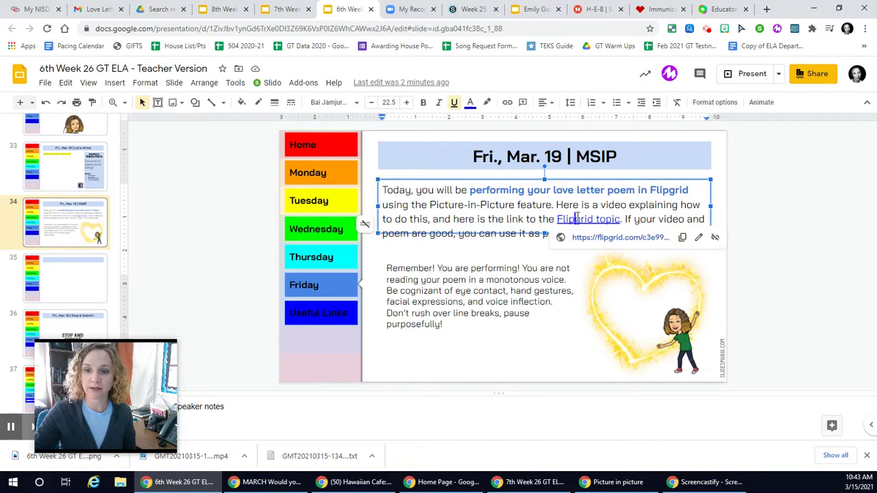
left_click(593, 240)
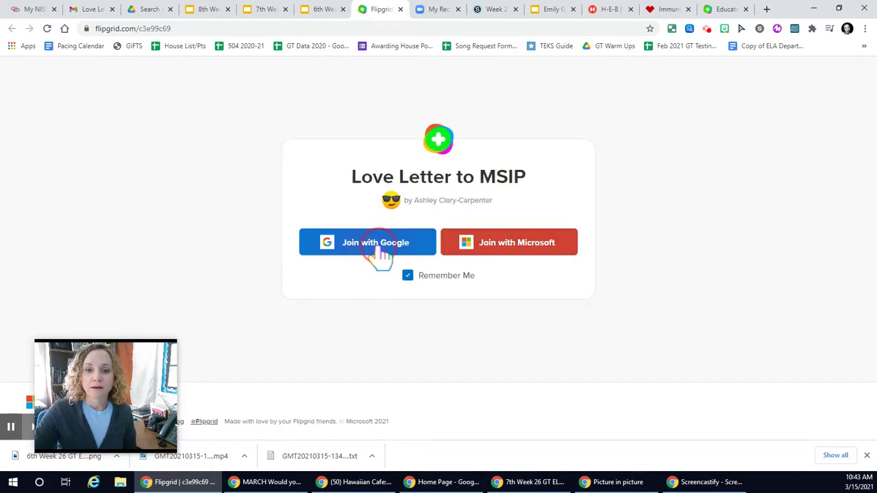
Join the Love Letter to MSIP topic with a Google account and start a new response
left_click(379, 252)
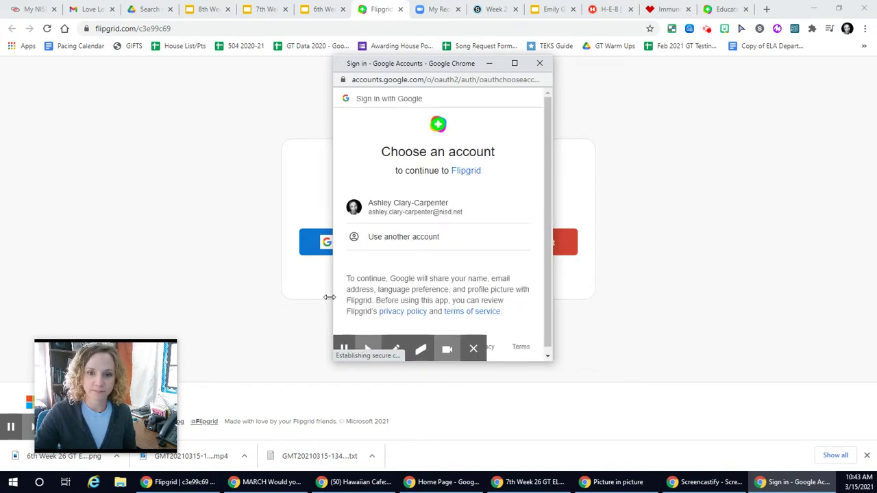
left_click(453, 209)
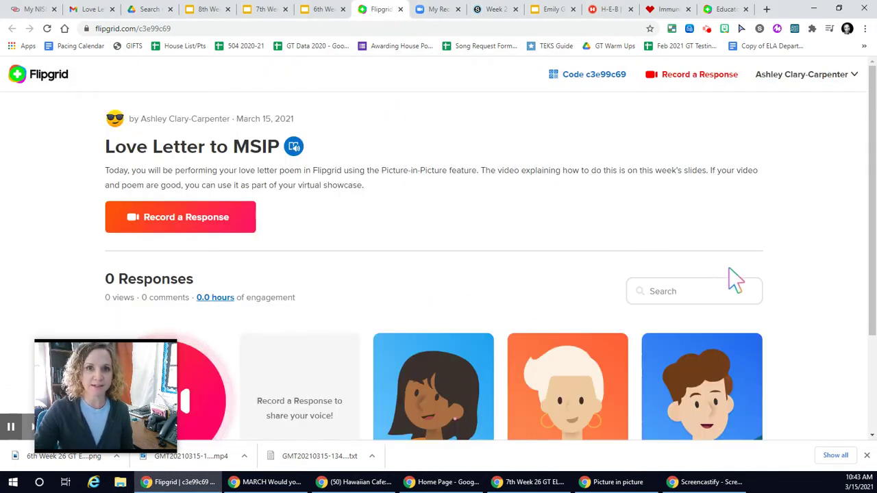
scroll(740, 268, "down", 3)
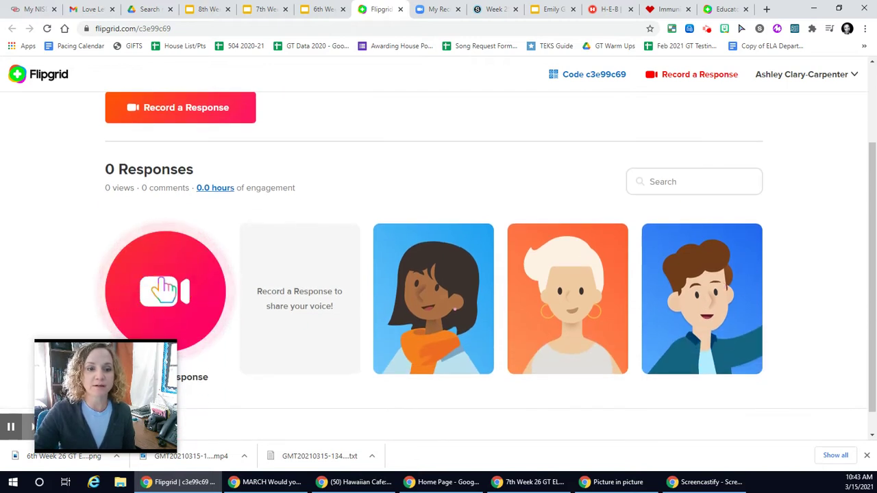
scroll(166, 172, "up", 1)
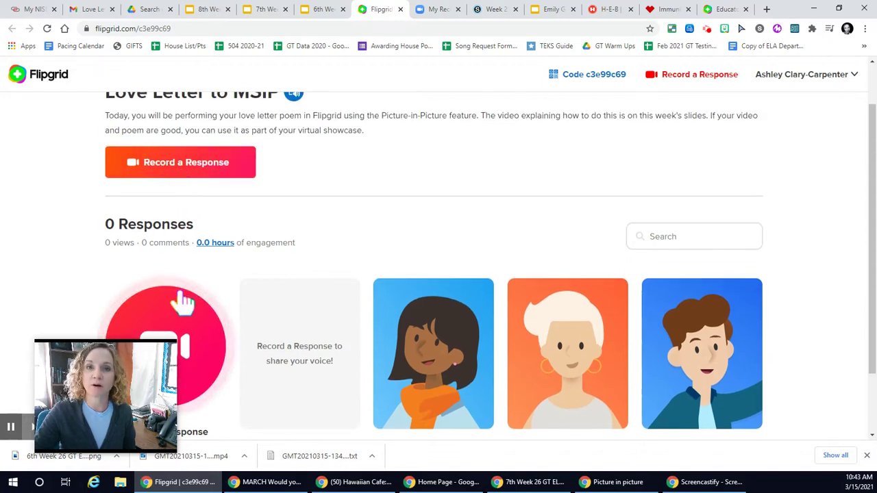
scroll(175, 298, "down", 1)
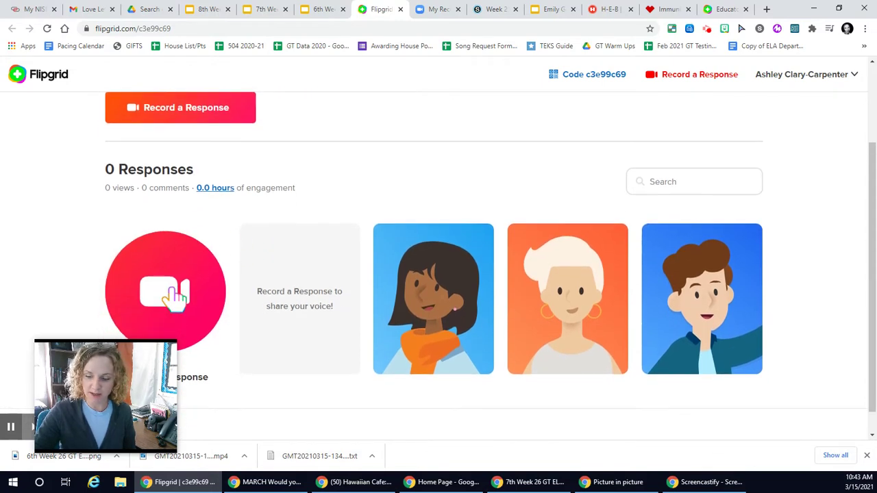
left_click(172, 295)
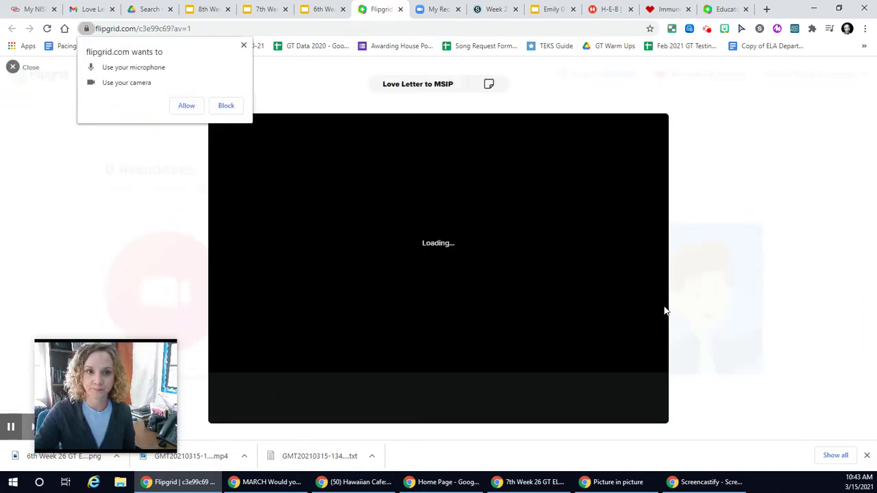
Allow camera access and add the downloaded slide PNG as a custom Photo sticker
left_click(186, 107)
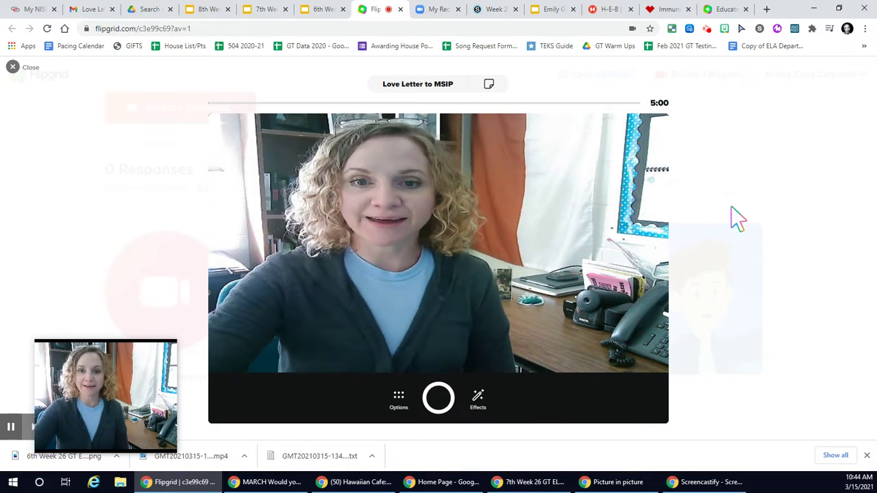
left_click(477, 401)
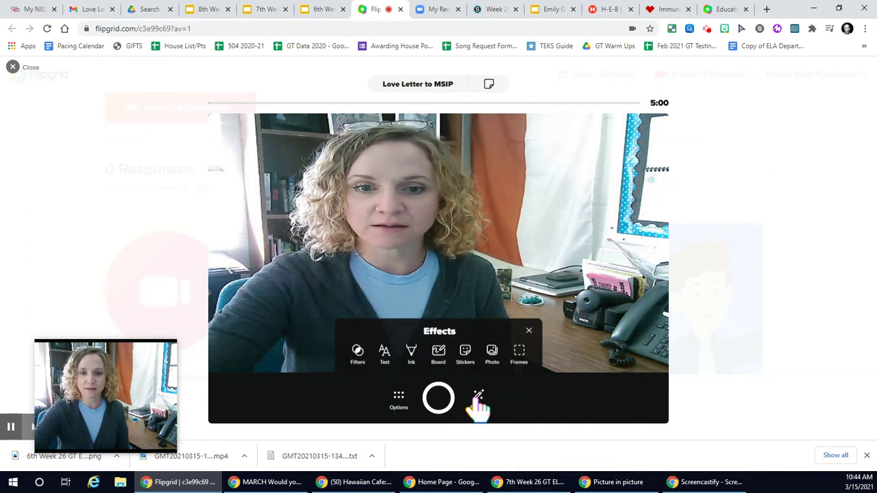
left_click(492, 352)
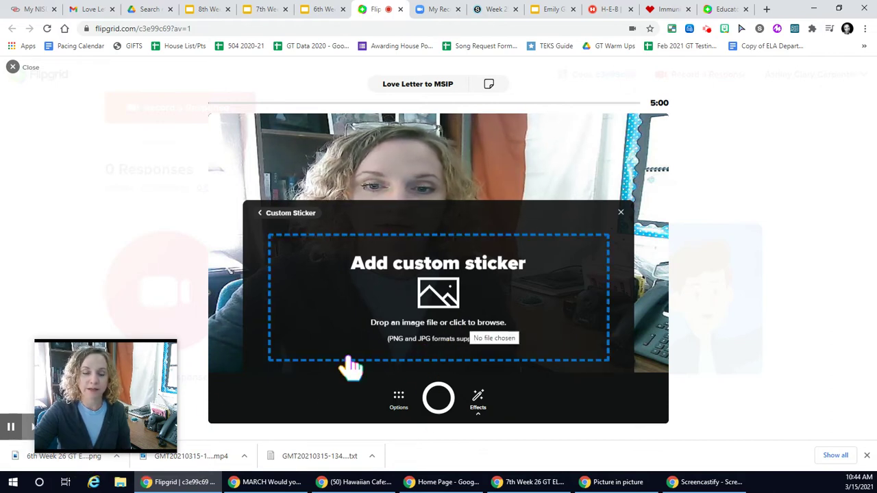
left_click_drag(71, 467, 408, 324)
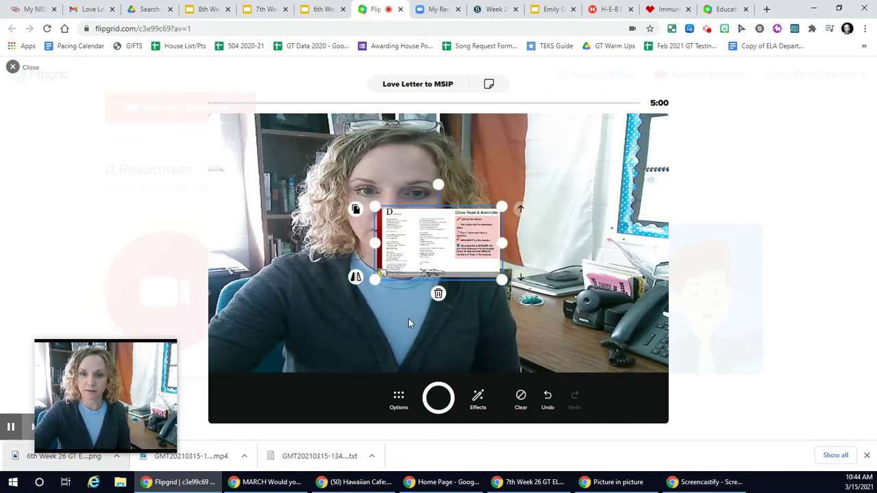
Move the slide sticker to the right side of the video and enlarge it
left_click(434, 244)
left_click_drag(434, 244, 525, 302)
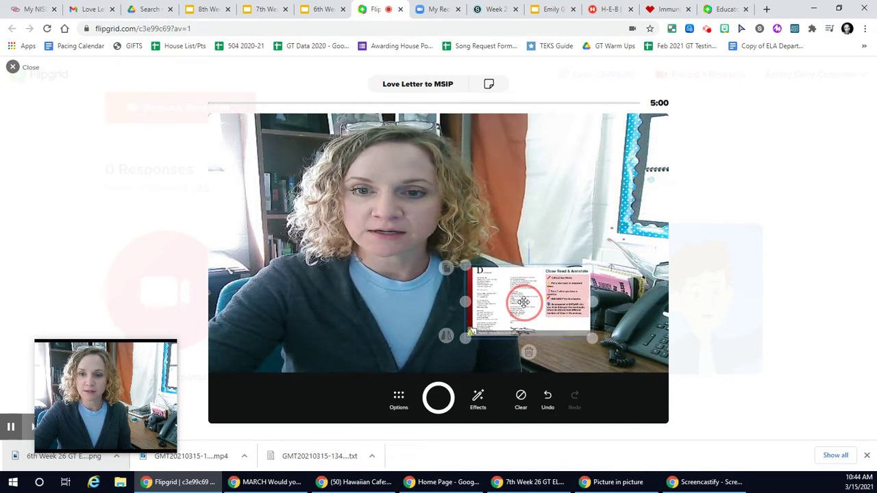
left_click_drag(589, 269, 766, 133)
left_click_drag(560, 244, 380, 230)
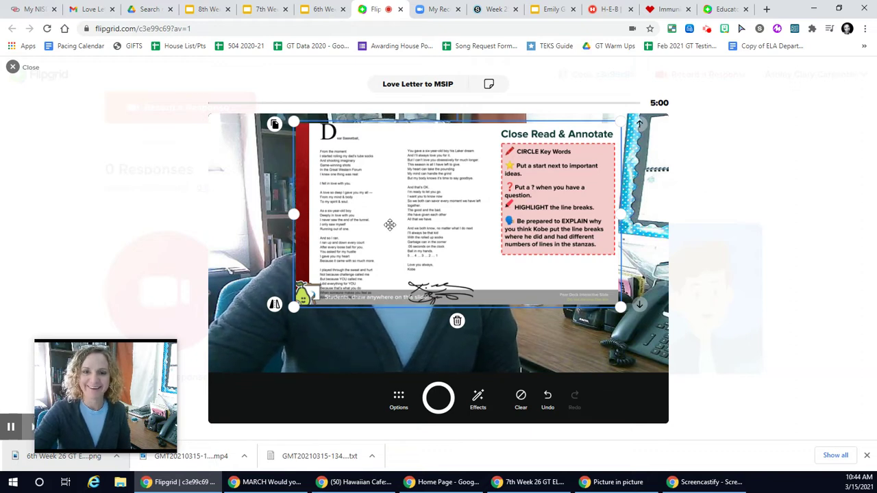
left_click_drag(388, 225, 566, 212)
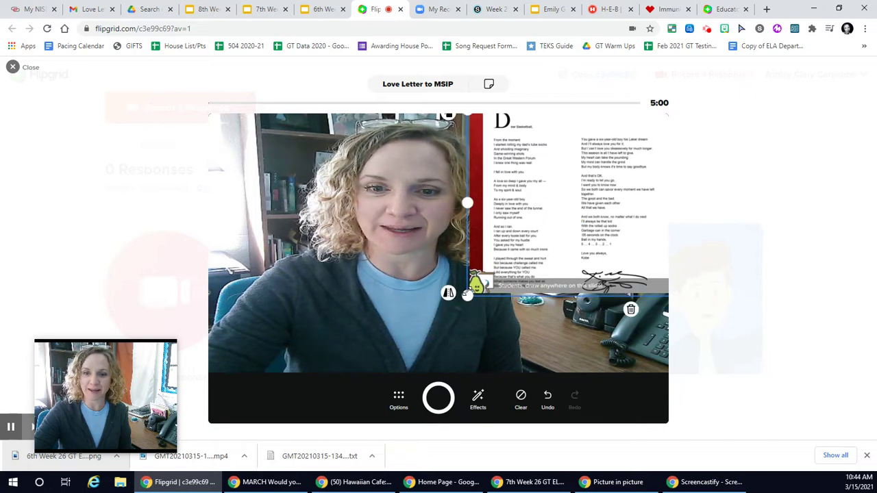
left_click_drag(465, 294, 385, 343)
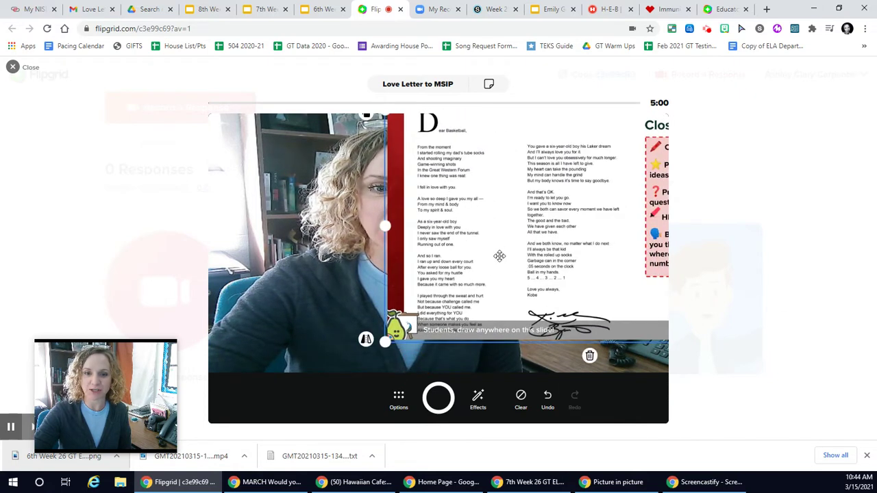
Fine-tune the sticker's size and position so it fills the right half beside the face
left_click_drag(500, 256, 368, 289)
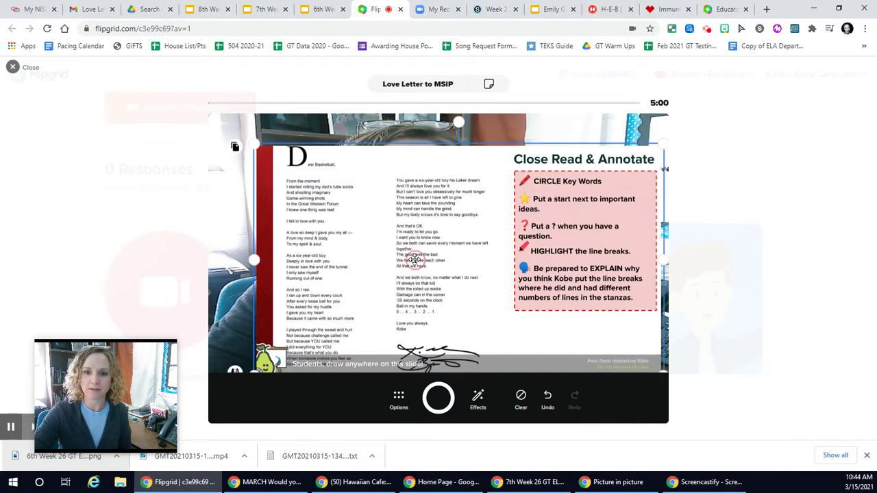
left_click_drag(397, 259, 566, 233)
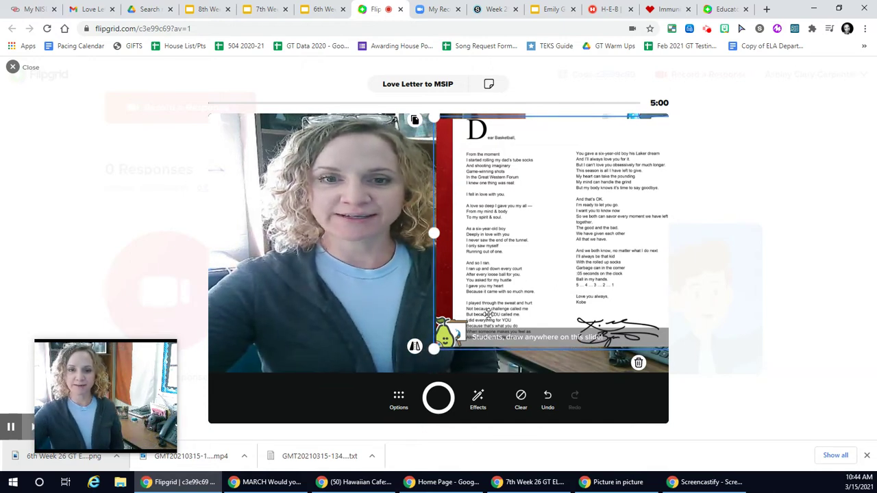
left_click_drag(434, 349, 404, 370)
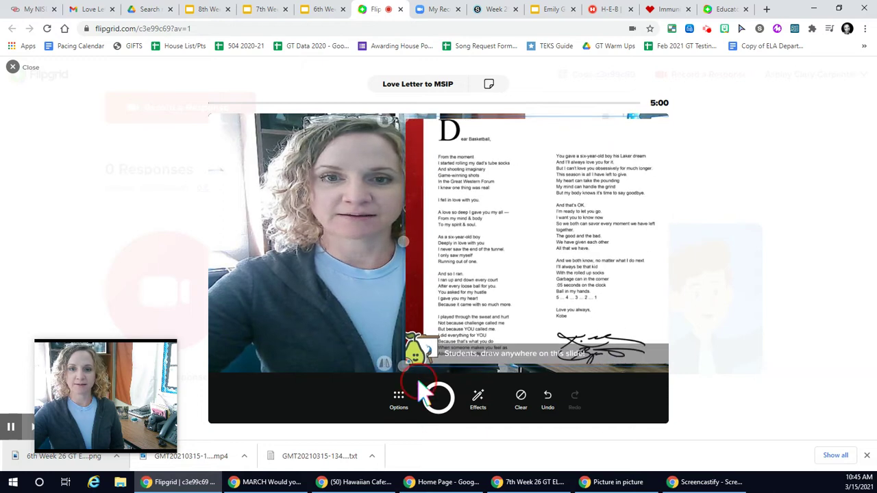
left_click_drag(533, 291, 550, 272)
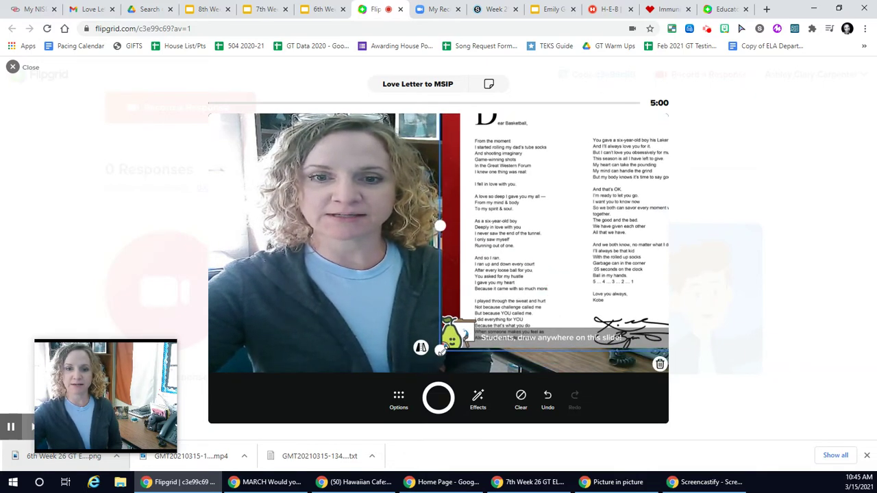
left_click_drag(441, 350, 421, 359)
left_click(497, 322)
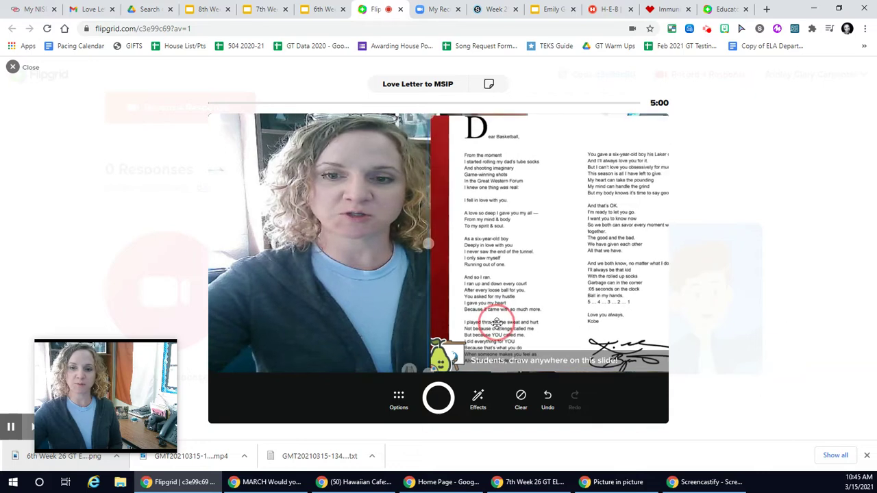
left_click_drag(496, 322, 496, 324)
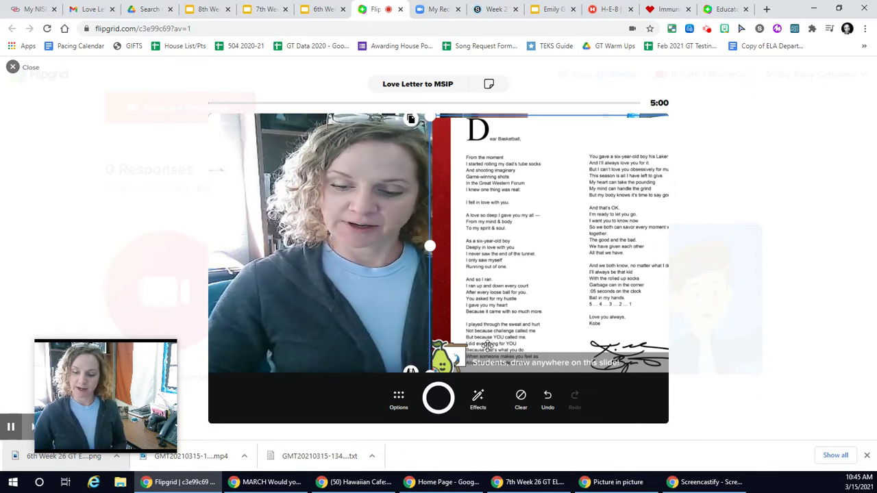
Record the response with the letter sticker visible, pausing with 3:31 left
left_click(438, 400)
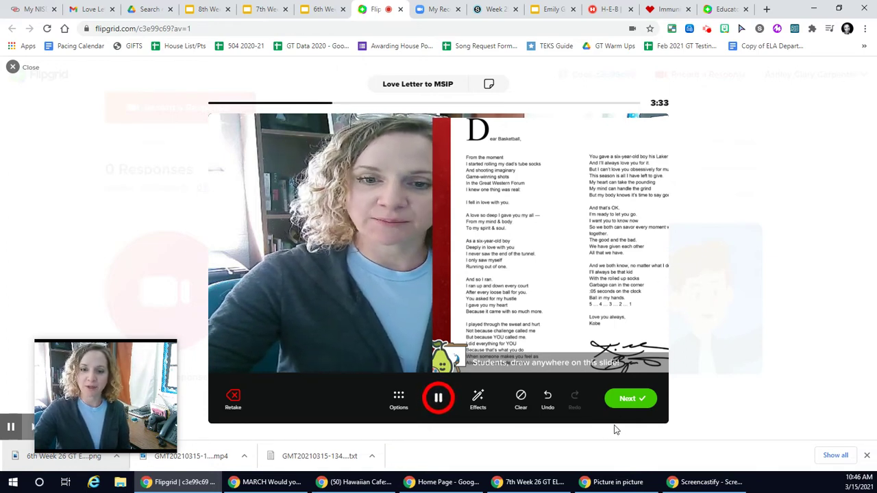
left_click(437, 406)
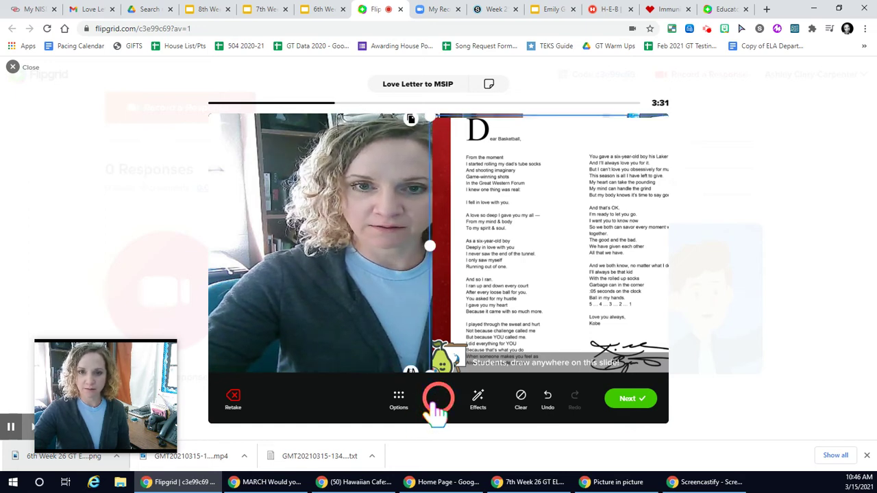
Review the 1:29 recording, pausing the preview and skipping ahead on the timeline
left_click(645, 403)
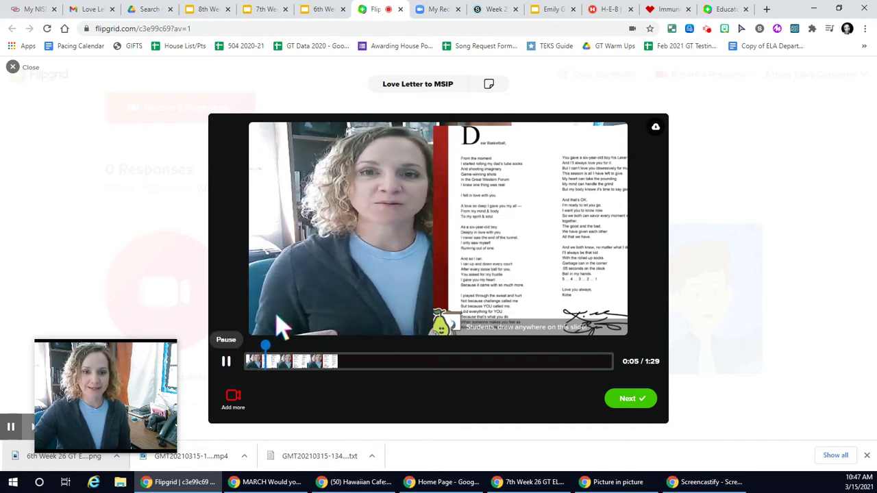
left_click(227, 361)
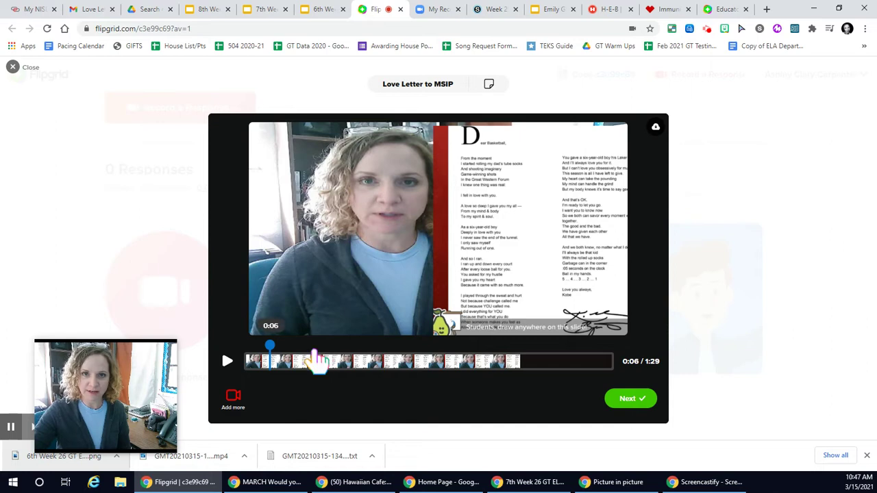
left_click_drag(270, 348, 322, 355)
Complete the display name with the full surname and submit the video for upload
left_click(629, 400)
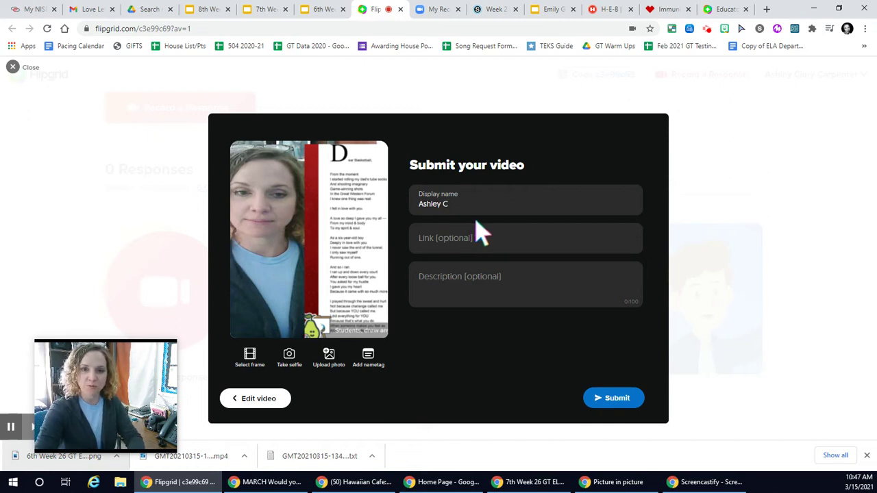
type("arpenter")
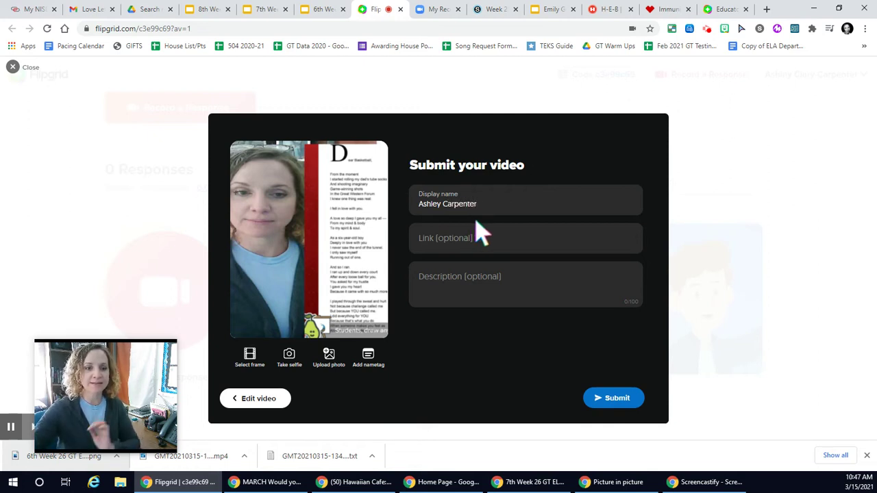
left_click(614, 404)
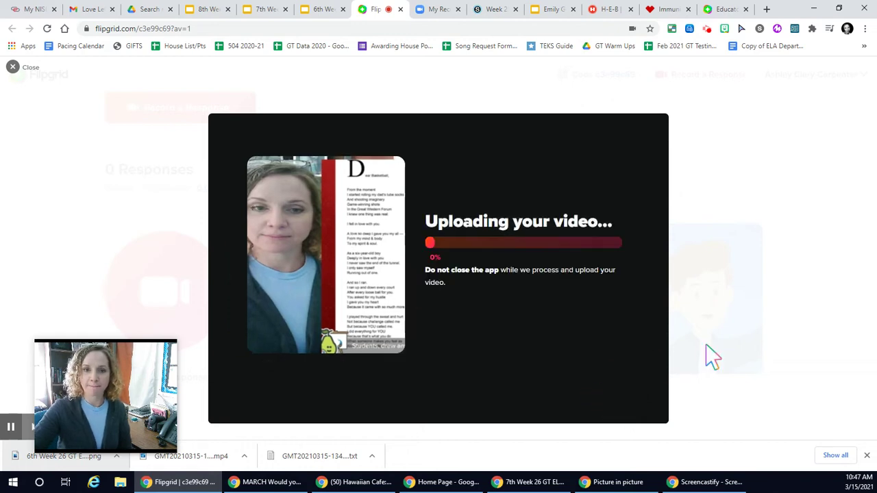